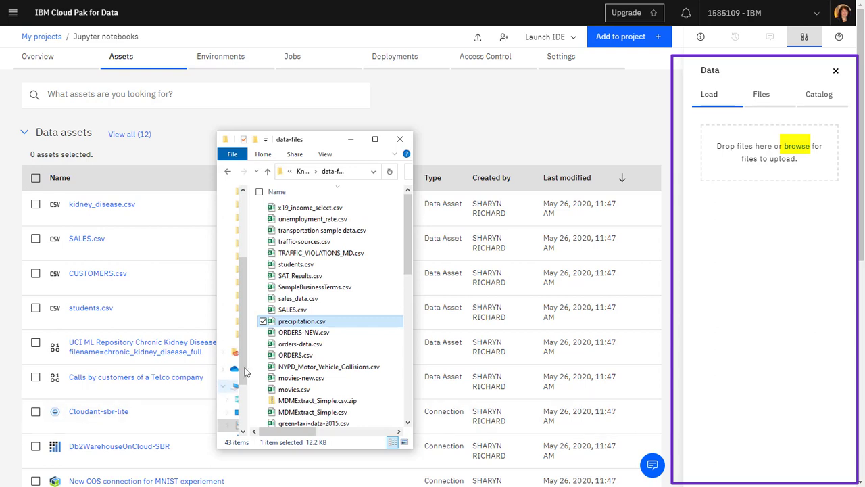
# Step: Upload precipitation.csv from the data-files folder to the Jupyter notebooks project as a data asset
pyautogui.moveTo(314, 322); pyautogui.dragTo(748, 170)
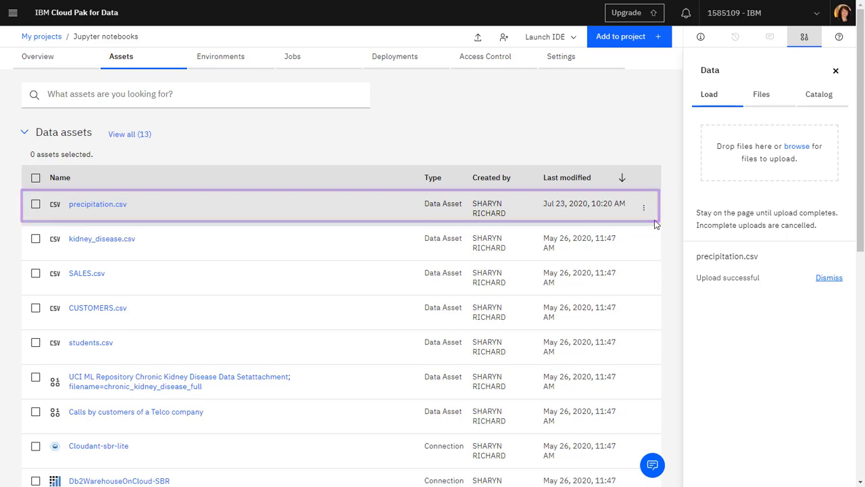
# Step: Create a blank notebook named "Precipitation analysis", described as "Notebook to analyze precipitation data", with the Default Spark 2.4 & Python 3.6 runtime
pyautogui.click(626, 36)
pyautogui.click(424, 212)
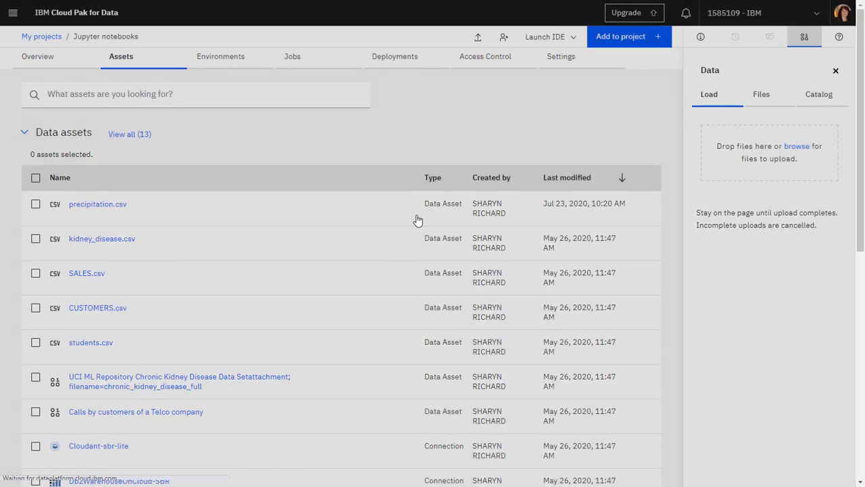
pyautogui.click(301, 134)
pyautogui.write('Precipitation analysis')
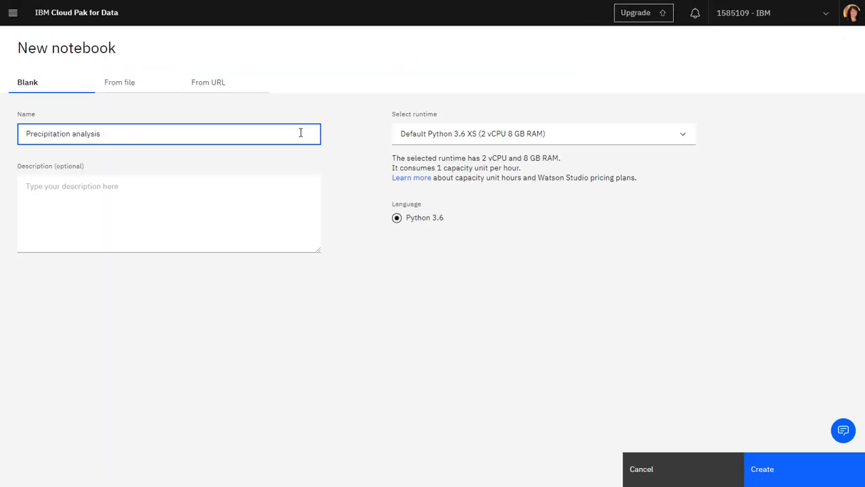
pyautogui.click(294, 188)
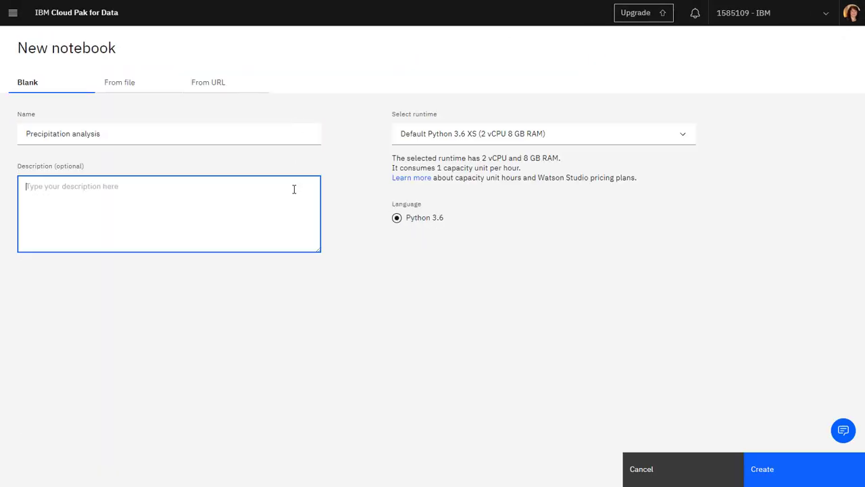
pyautogui.write('Notebook to analyze precipitation data')
pyautogui.click(642, 138)
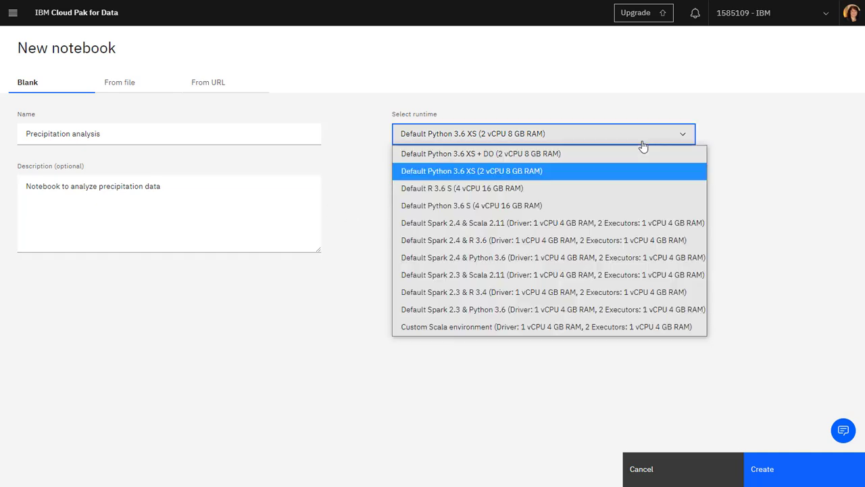
pyautogui.click(613, 258)
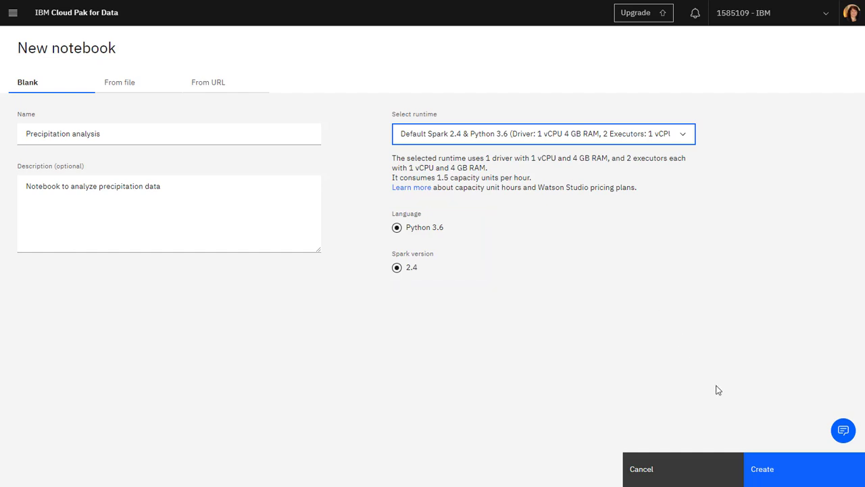
pyautogui.click(782, 482)
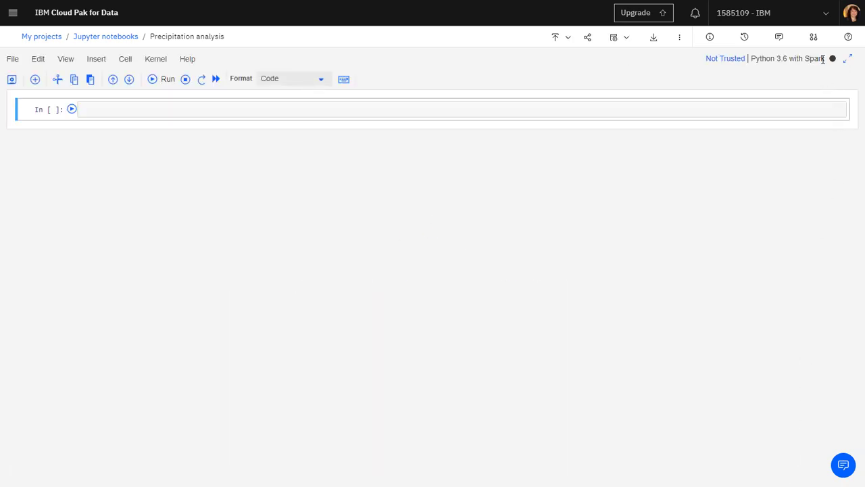
# Step: Insert generated code into the empty cell to load precipitation.csv as a SparkSession DataFrame, and close the data pane
pyautogui.click(816, 39)
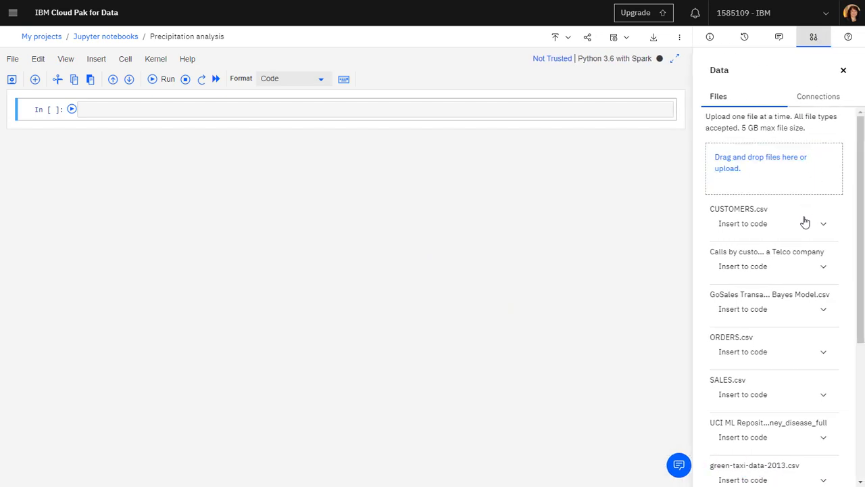
pyautogui.scroll(-4, 803, 222)
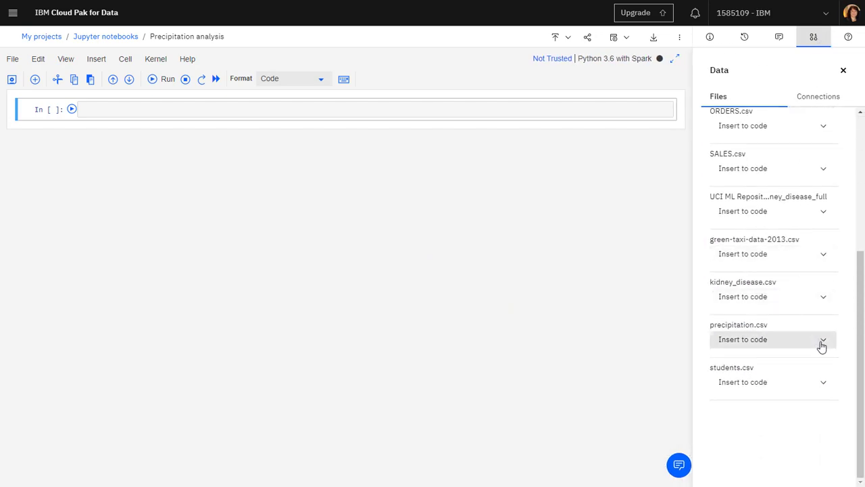
pyautogui.click(822, 344)
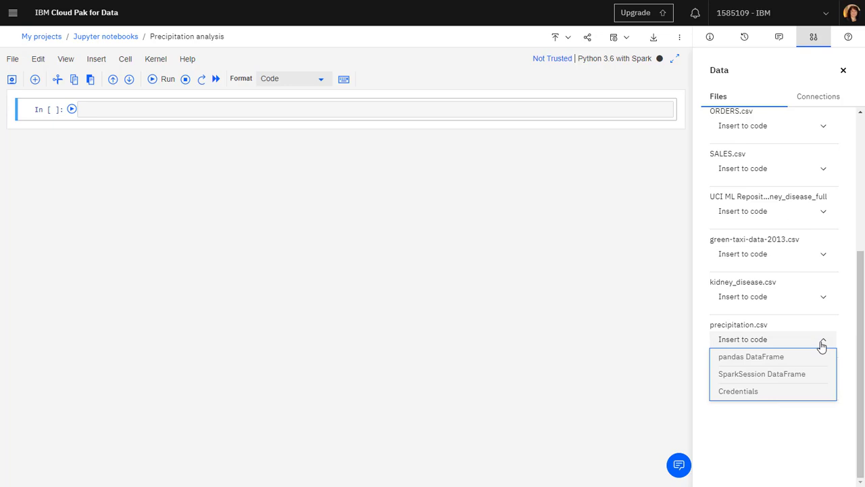
pyautogui.click(761, 374)
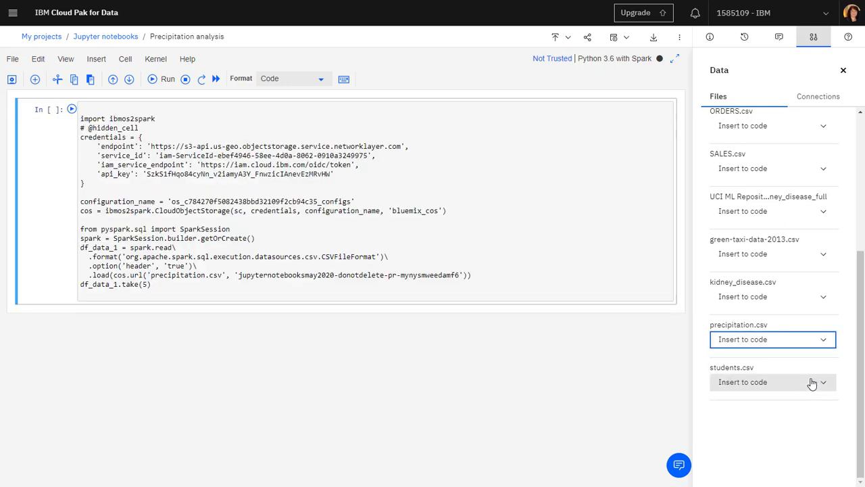
pyautogui.click(843, 71)
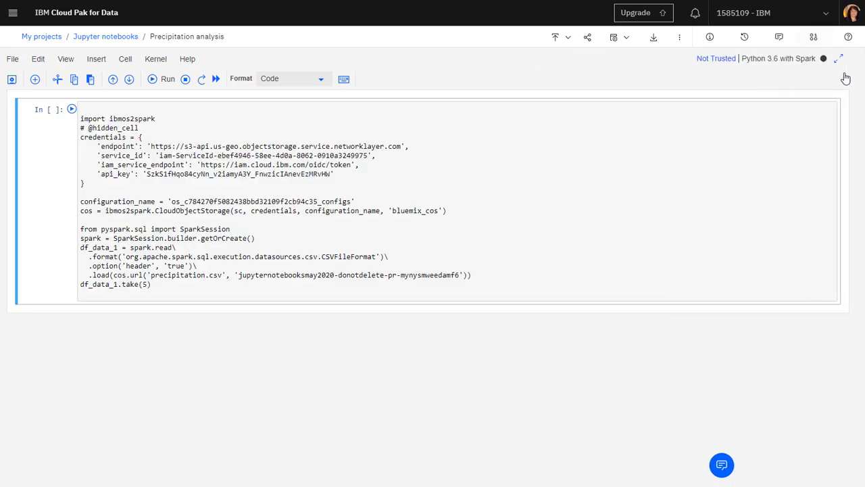
# Step: Run the cell that loads precipitation.csv, view its output, and save the notebook
pyautogui.click(72, 109)
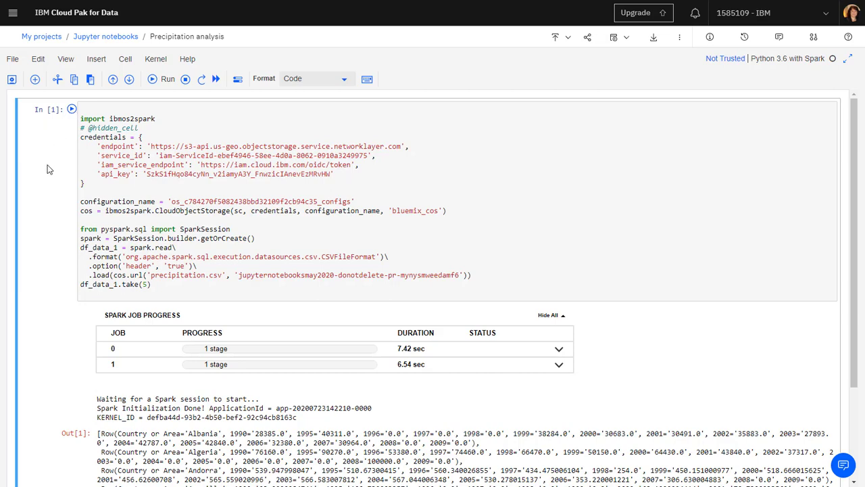
pyautogui.scroll(-3, 47, 169)
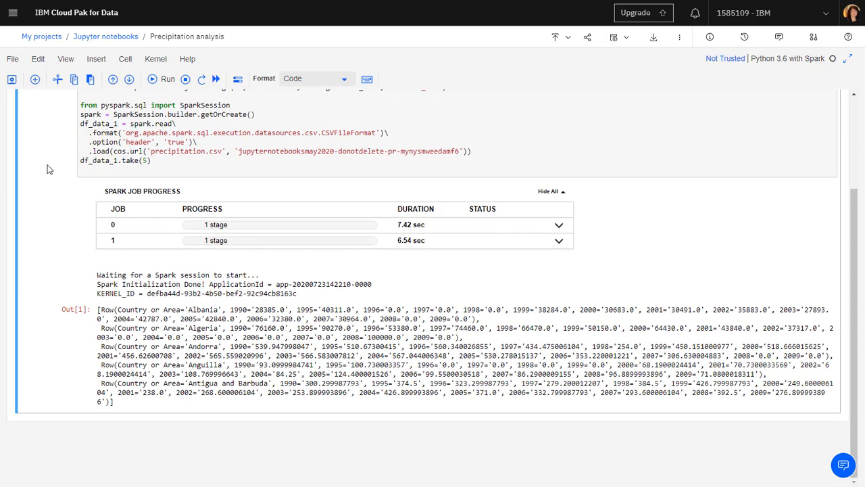
pyautogui.click(12, 59)
pyautogui.click(40, 169)
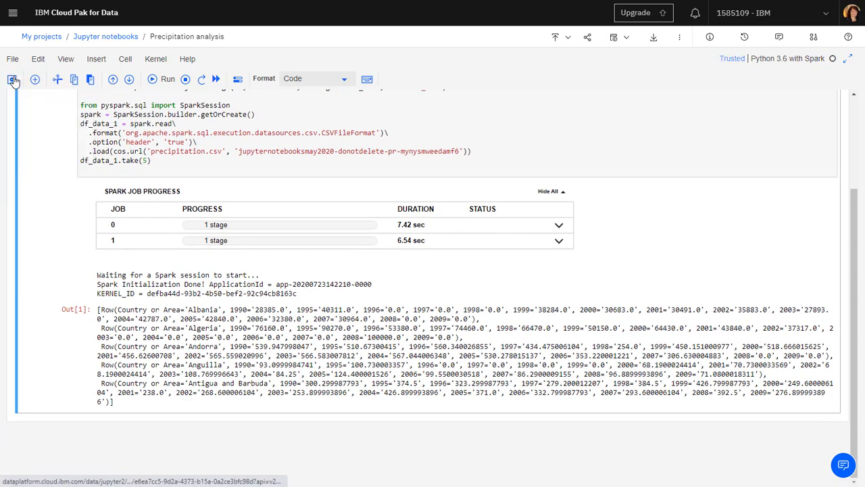
# Step: Return to the project and examine its environments, including the details of the Default Spark 2.4 & Python 3.6 definition
pyautogui.click(104, 37)
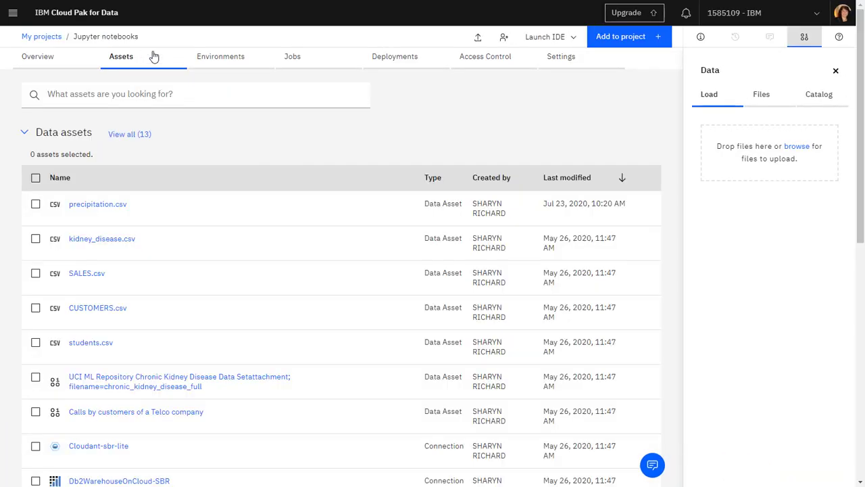
pyautogui.click(212, 61)
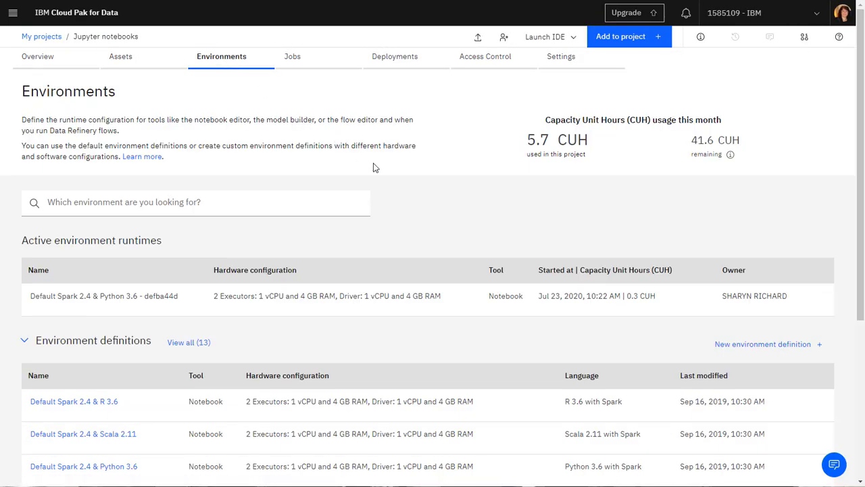
pyautogui.scroll(-3, 375, 166)
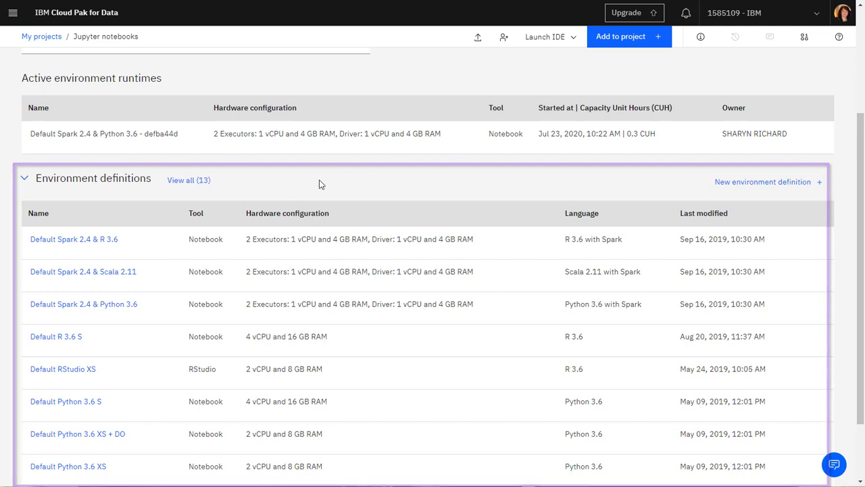
pyautogui.click(129, 306)
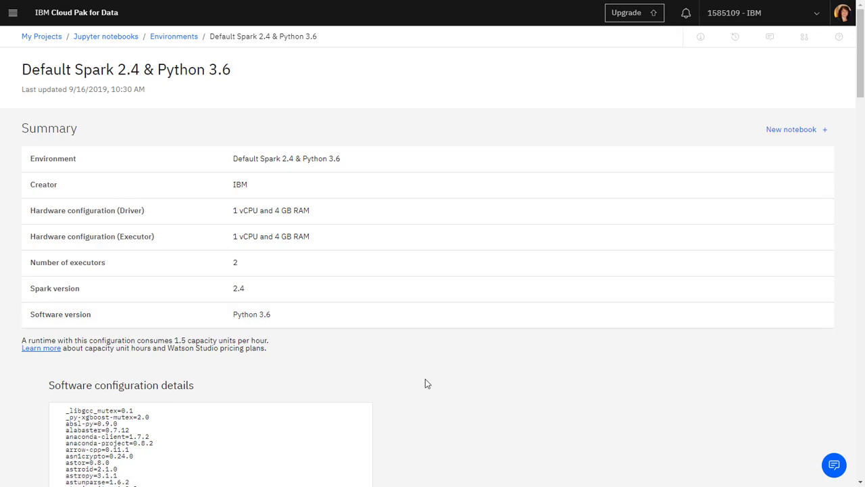
pyautogui.scroll(-2, 426, 379)
pyautogui.scroll(2, 425, 378)
pyautogui.click(177, 37)
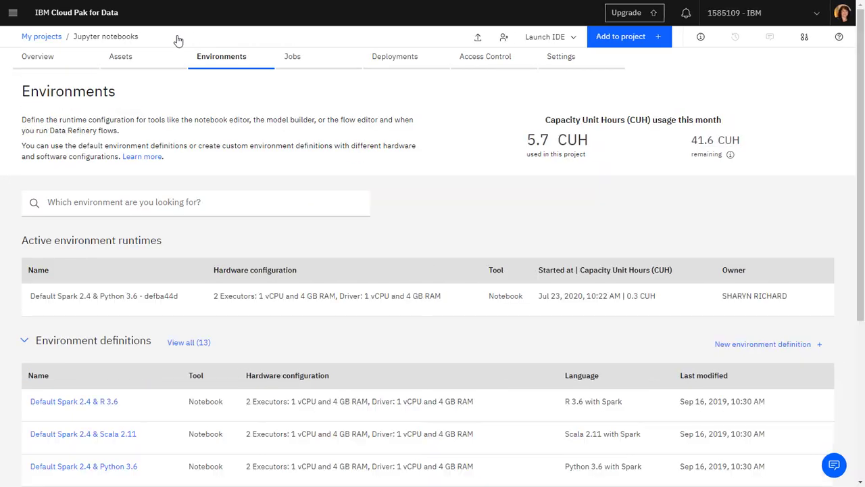
# Step: Start a new environment definition named "Custom Scala" with the description "Custom Scala environment with 1 executor"
pyautogui.scroll(-3, 514, 331)
pyautogui.scroll(-1, 515, 335)
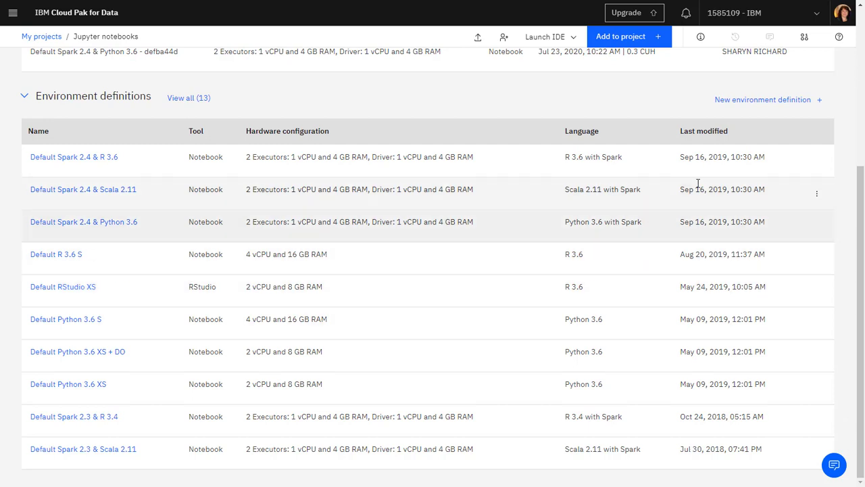
pyautogui.click(748, 114)
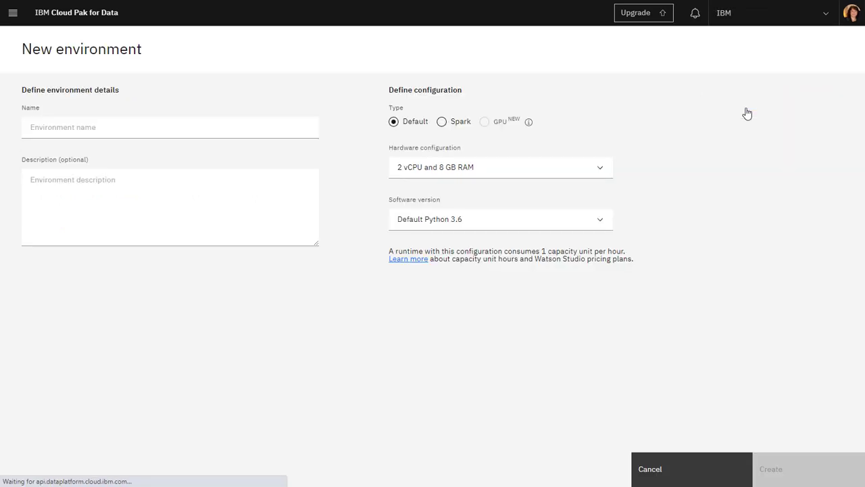
pyautogui.click(314, 127)
pyautogui.write('Custom Scala')
pyautogui.click(308, 180)
pyautogui.write('Custom Scala environment with 1 executor')
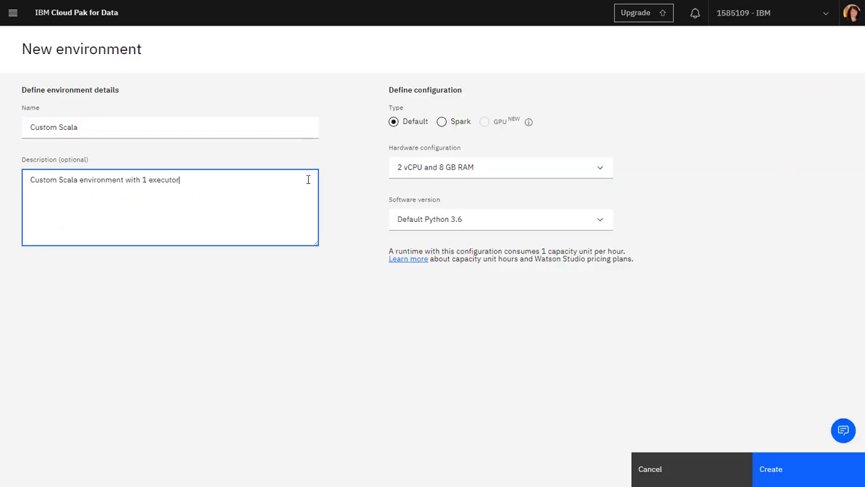
# Step: Configure the environment as Spark type with 1 executor, Spark version 2.4 and software version Scala 2.11, and create it
pyautogui.click(453, 126)
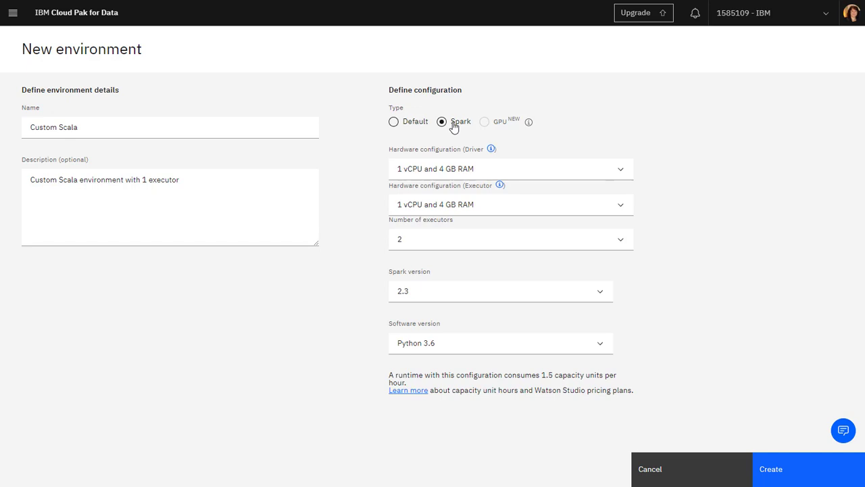
pyautogui.click(603, 242)
pyautogui.click(602, 260)
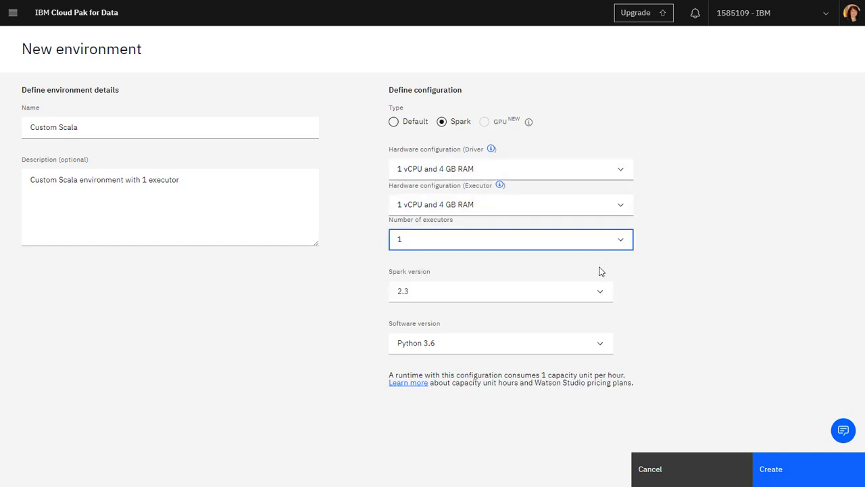
pyautogui.click(593, 292)
pyautogui.click(590, 332)
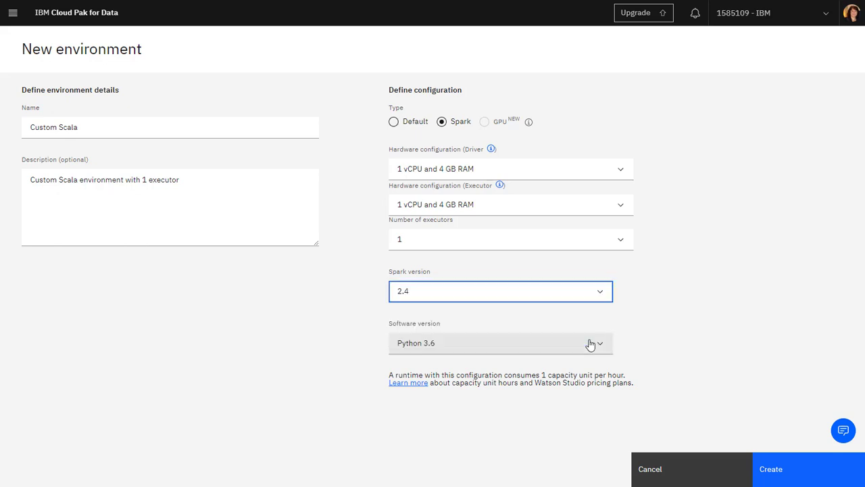
pyautogui.click(589, 344)
pyautogui.click(589, 365)
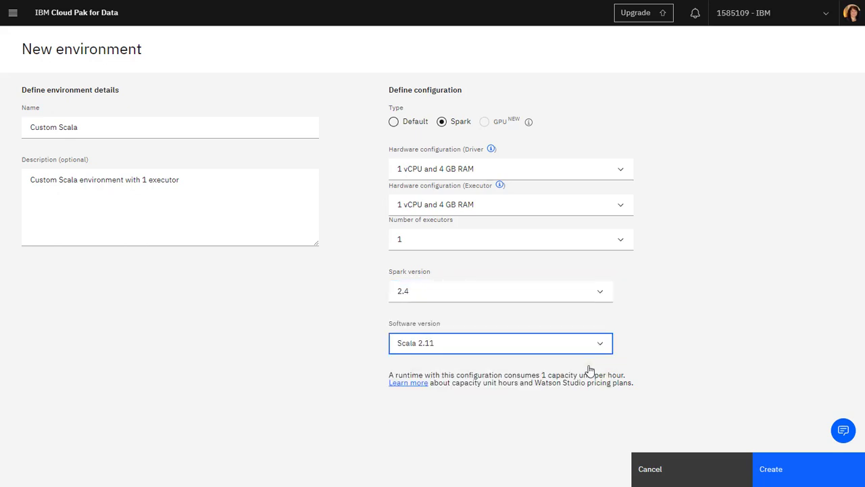
pyautogui.click(810, 478)
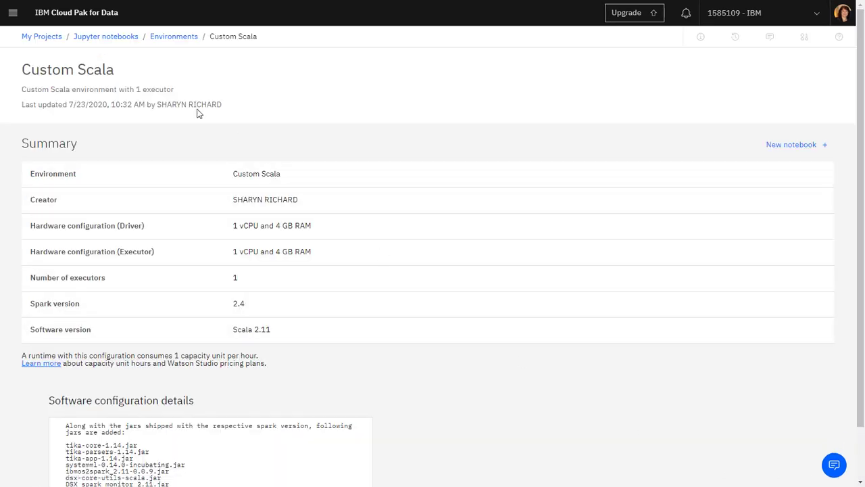
# Step: Return to the project's assets, collapse the data assets, and unlock the Precipitation analysis notebook
pyautogui.click(106, 36)
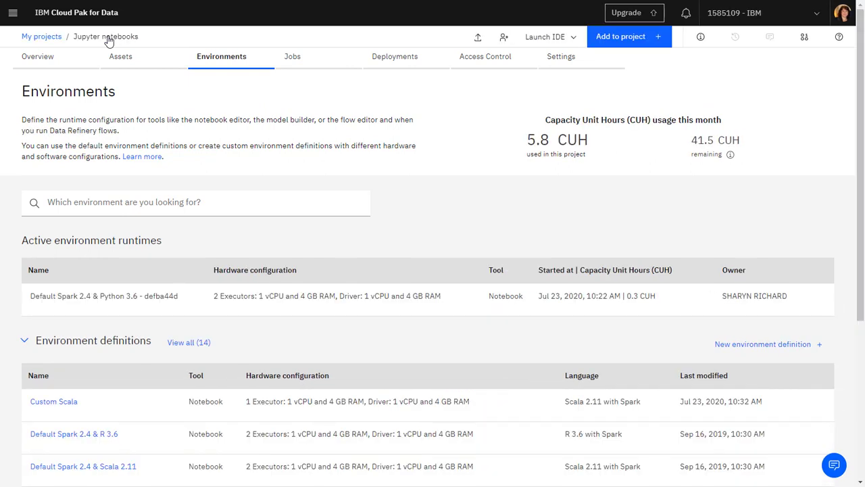
pyautogui.click(120, 57)
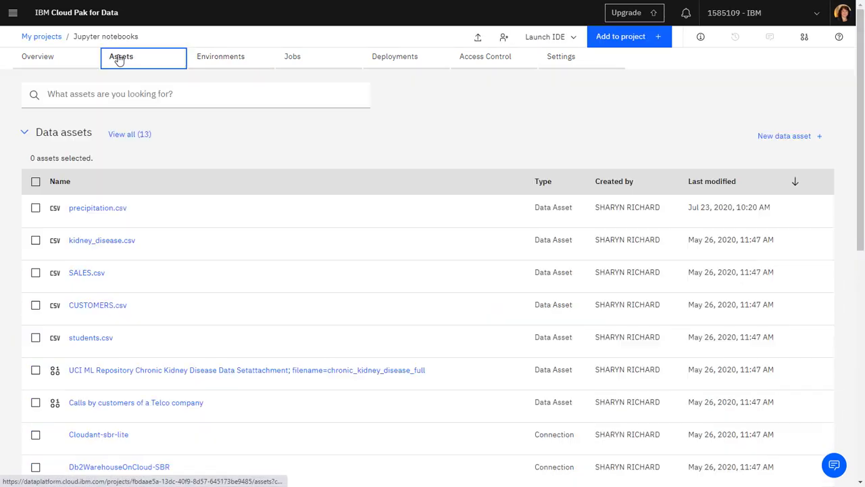
pyautogui.click(26, 134)
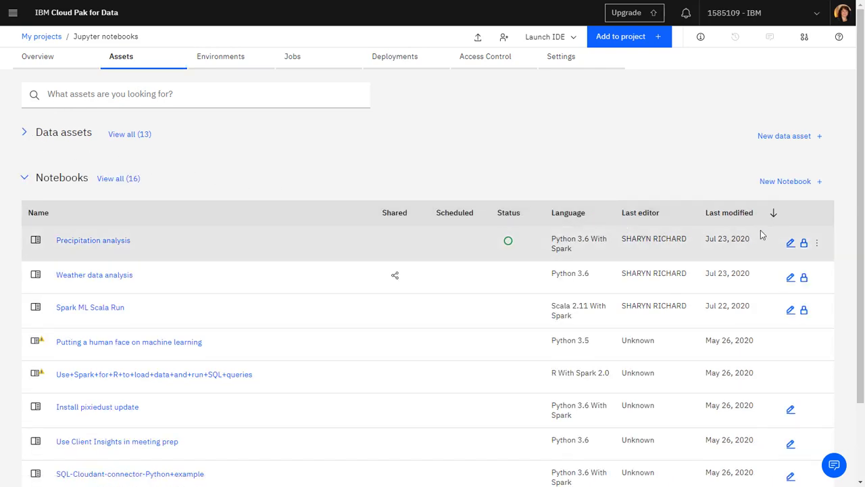
pyautogui.click(804, 243)
pyautogui.click(562, 292)
# Step: Stop the kernel of the Precipitation analysis notebook and confirm
pyautogui.click(816, 242)
pyautogui.click(768, 369)
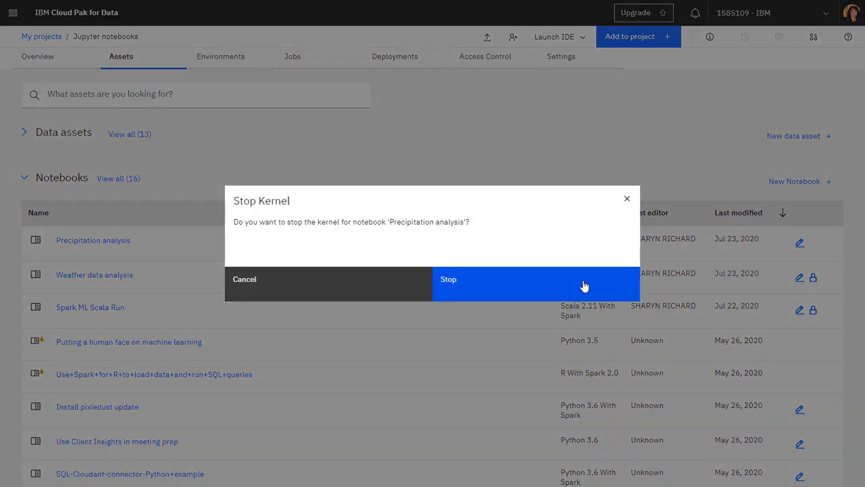
pyautogui.click(583, 286)
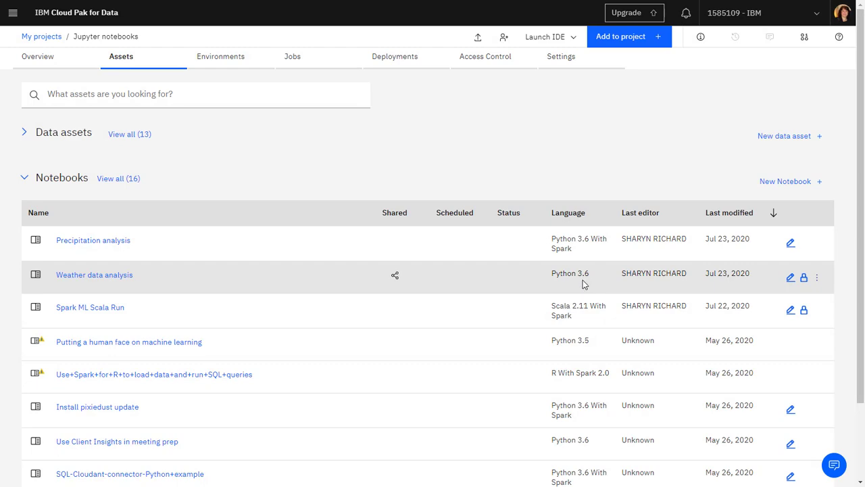
# Step: Change the Precipitation analysis notebook's environment by associating it with the Custom Scala runtime
pyautogui.click(816, 245)
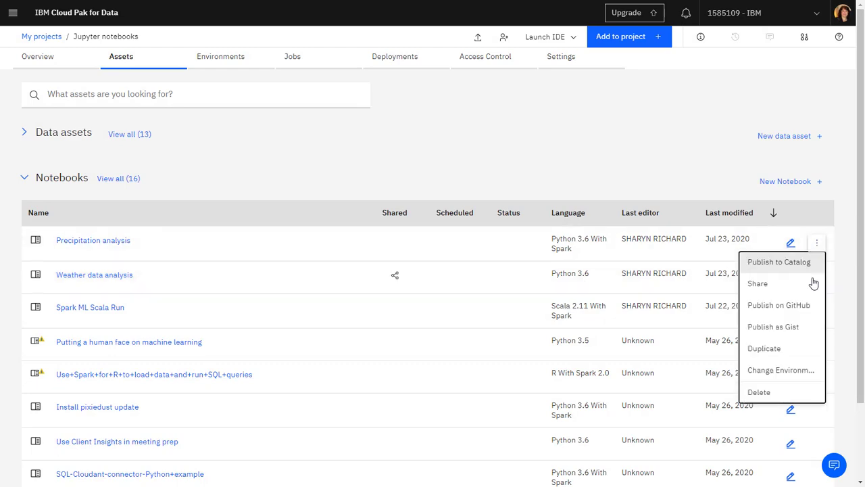
pyautogui.click(804, 371)
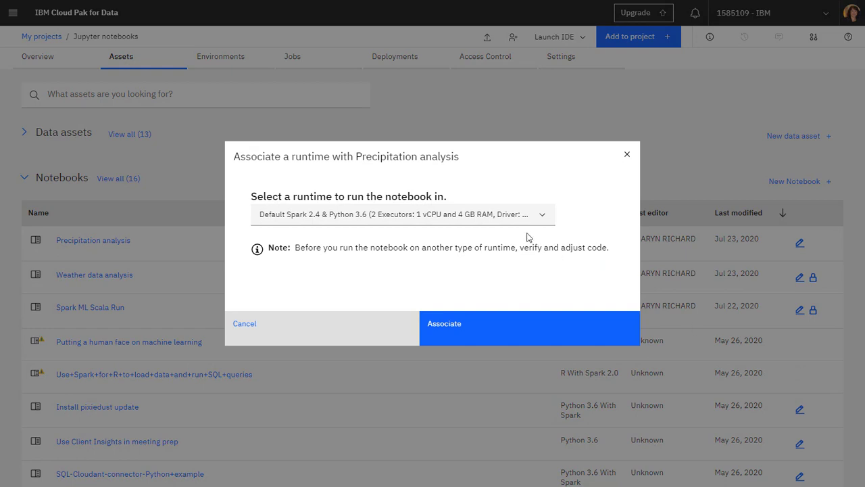
pyautogui.click(519, 220)
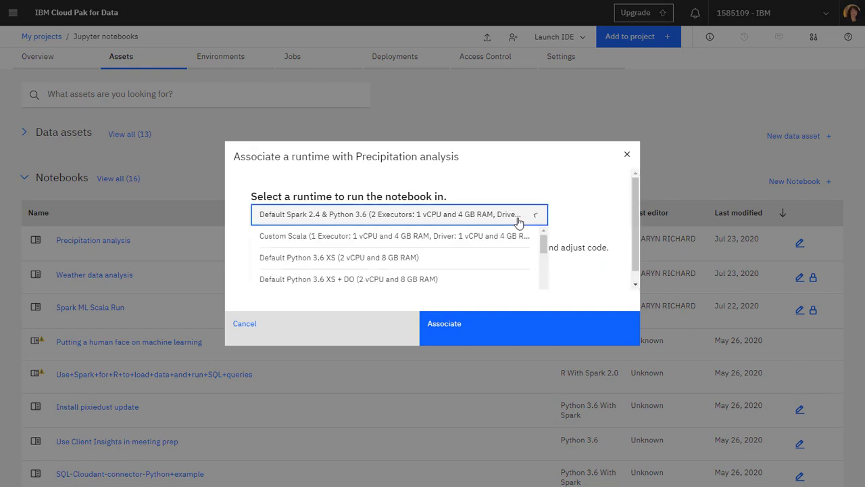
pyautogui.click(514, 241)
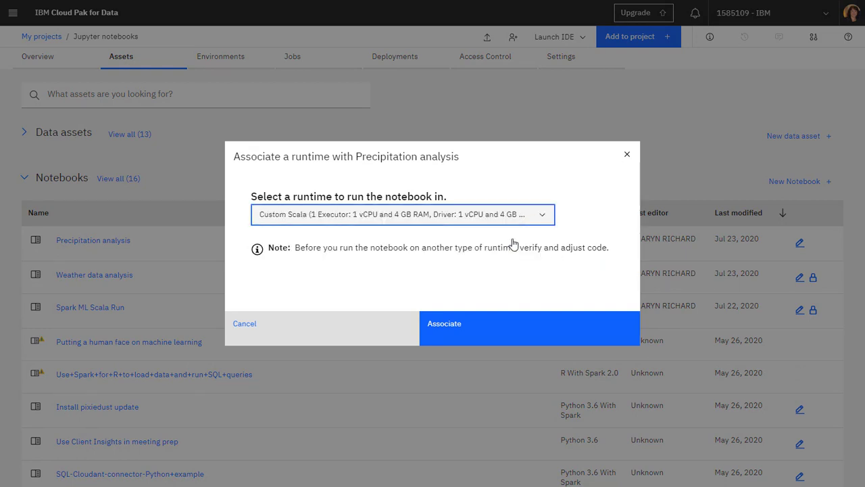
pyautogui.click(514, 331)
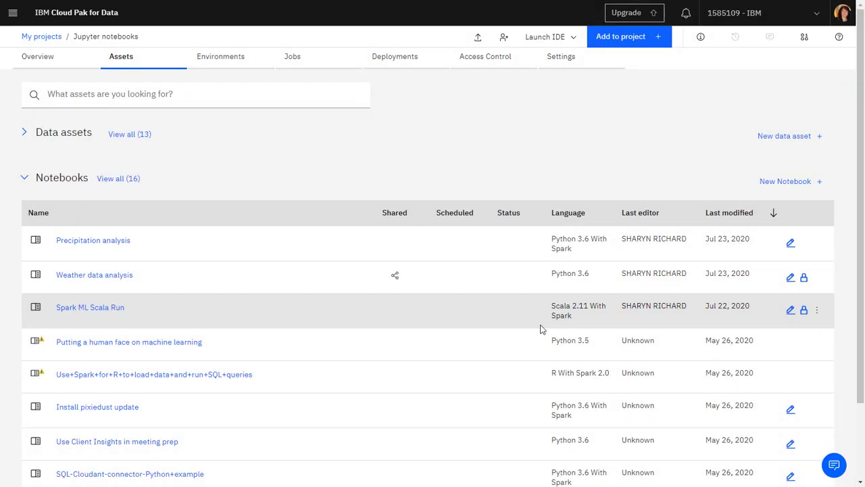
# Step: Open the Precipitation analysis notebook for editing and set its kernel to Scala 2.11 with Spark
pyautogui.click(789, 244)
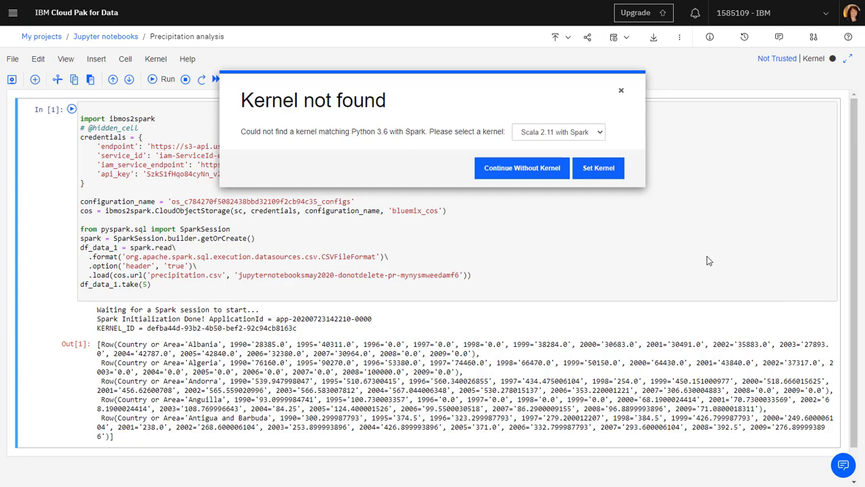
pyautogui.click(600, 170)
pyautogui.click(599, 168)
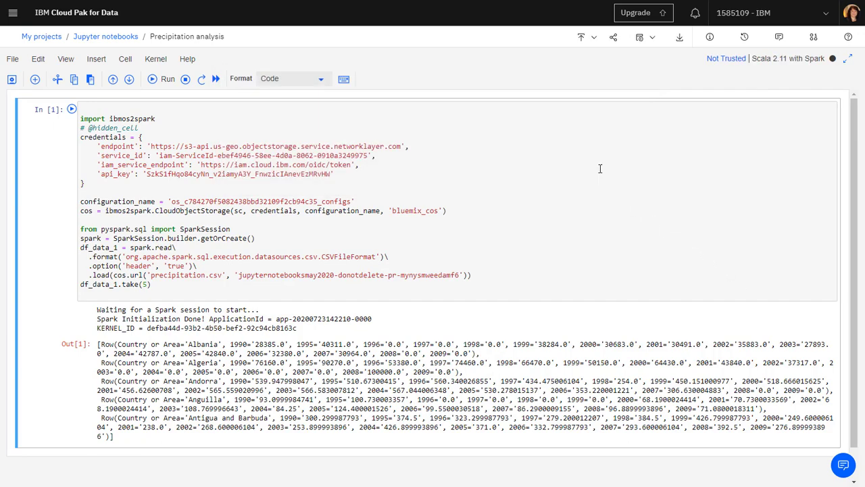
# Step: Delete the existing Python cell and insert code that loads precipitation.csv as a SparkSession DataFrame
pyautogui.click(38, 61)
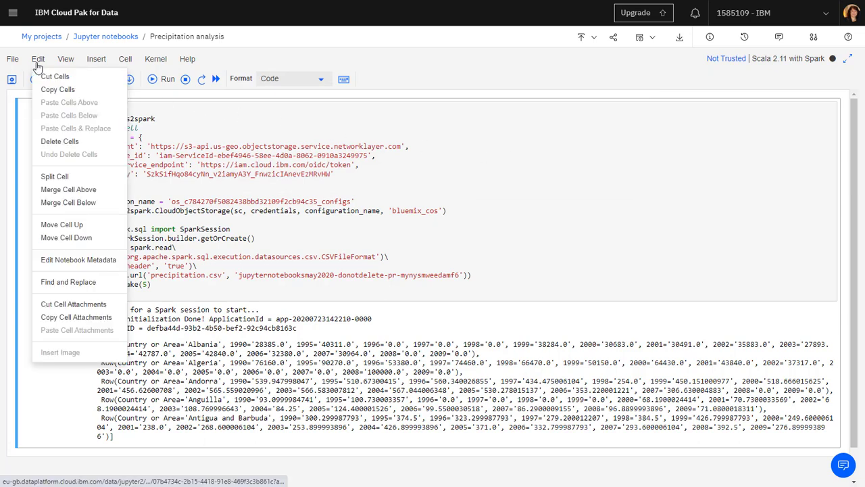
pyautogui.click(38, 142)
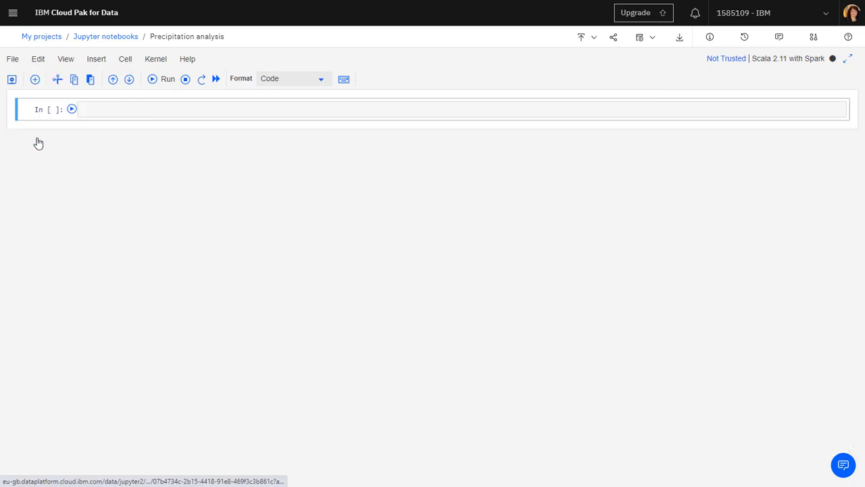
pyautogui.click(813, 37)
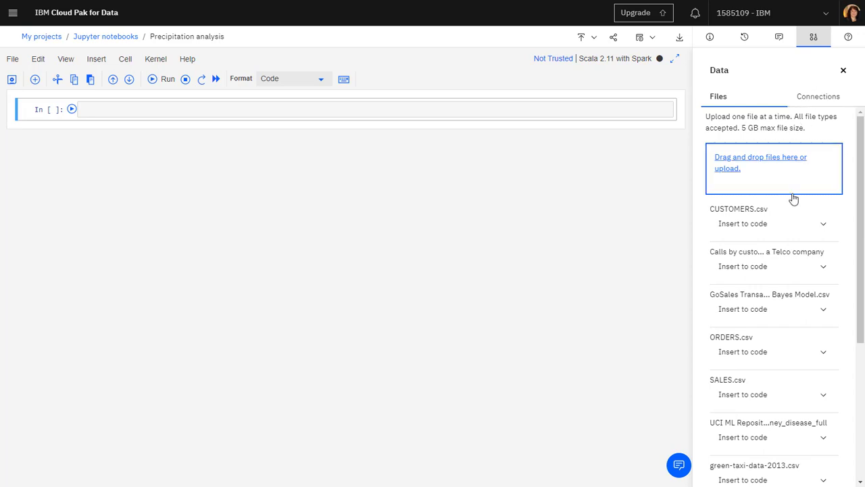
pyautogui.scroll(-4, 793, 197)
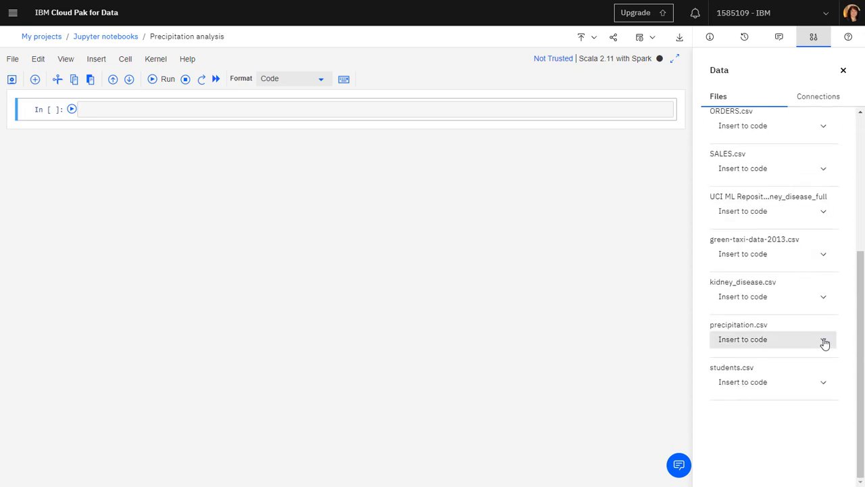
pyautogui.click(823, 341)
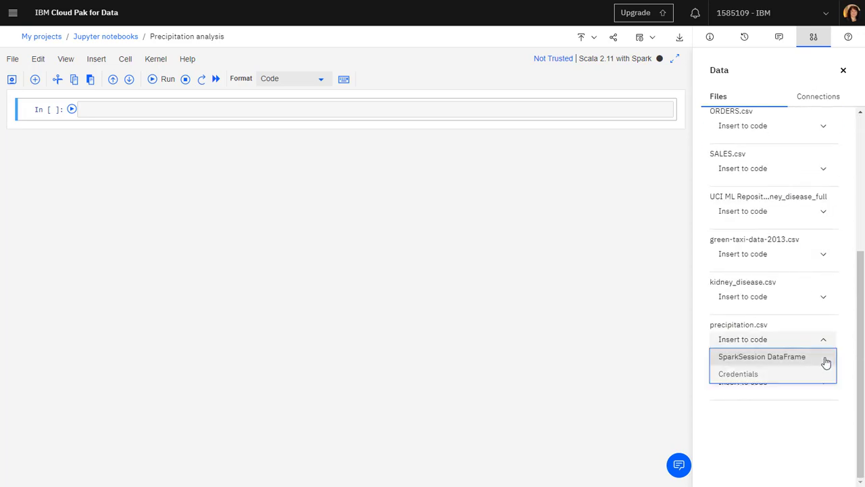
pyautogui.click(825, 359)
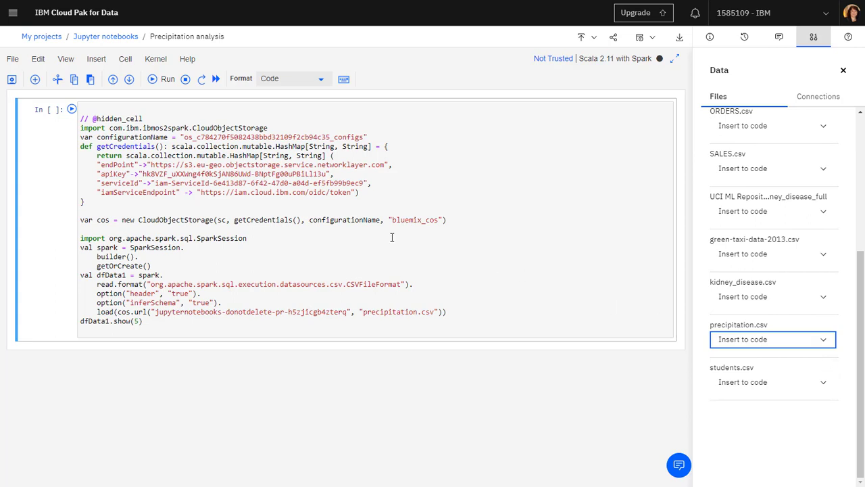
# Step: Run the Scala cell and review the precipitation rows in its output
pyautogui.click(71, 109)
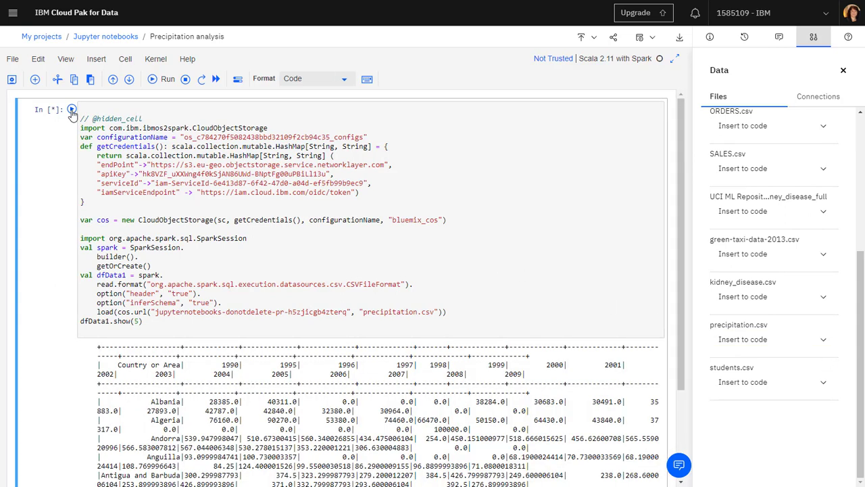
pyautogui.scroll(-2, 50, 171)
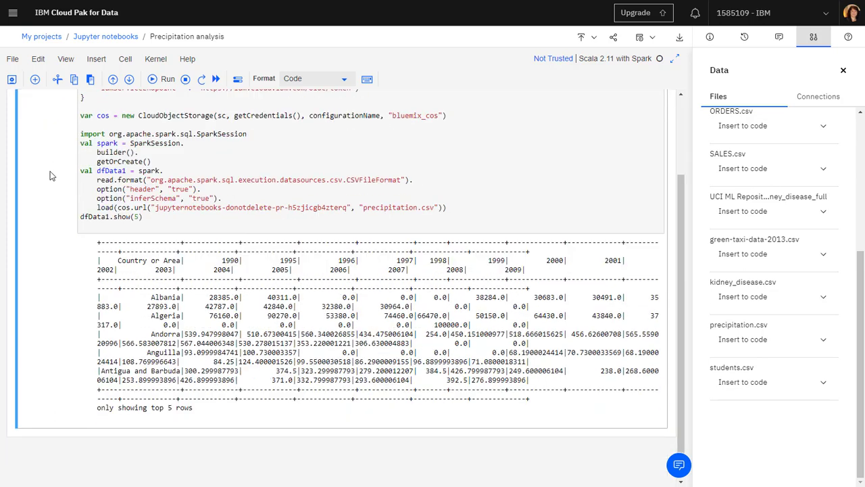